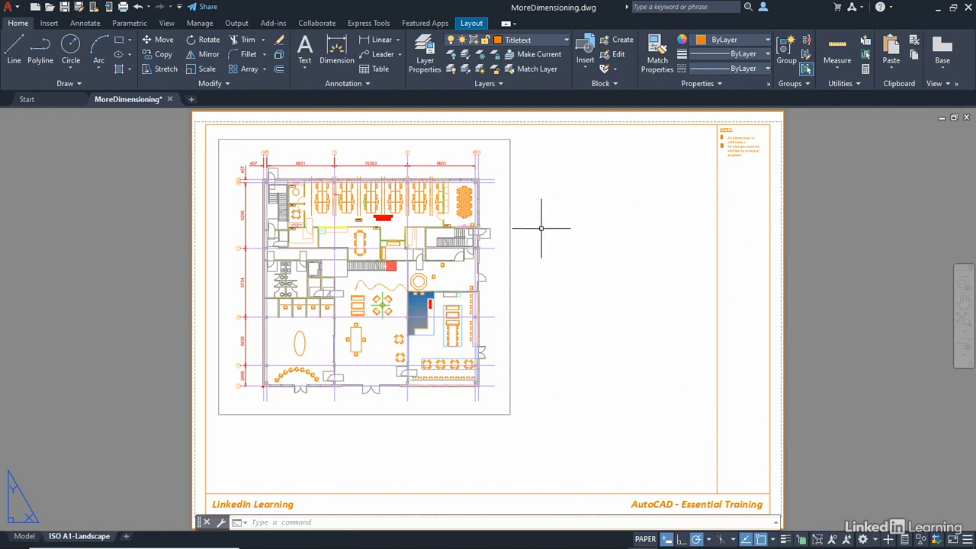
click(511, 248)
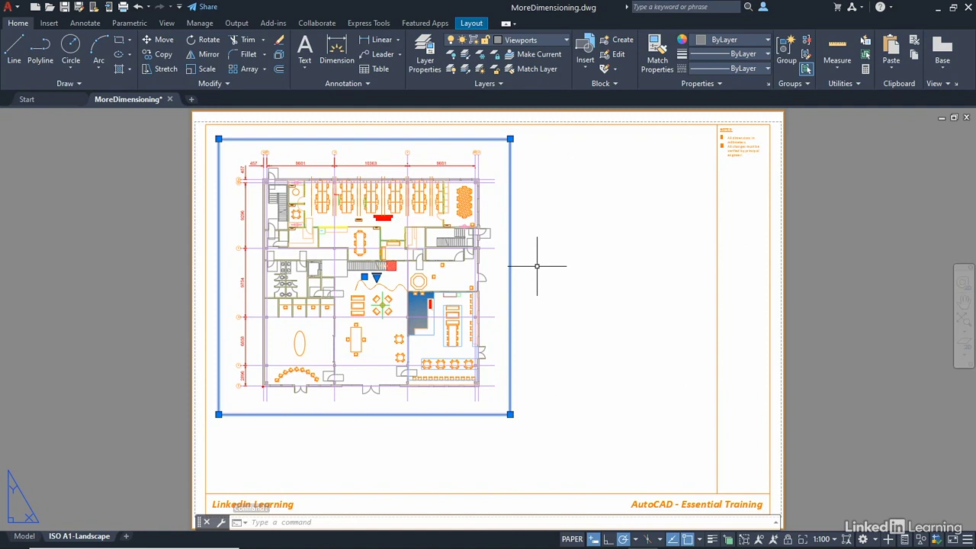
key(Escape)
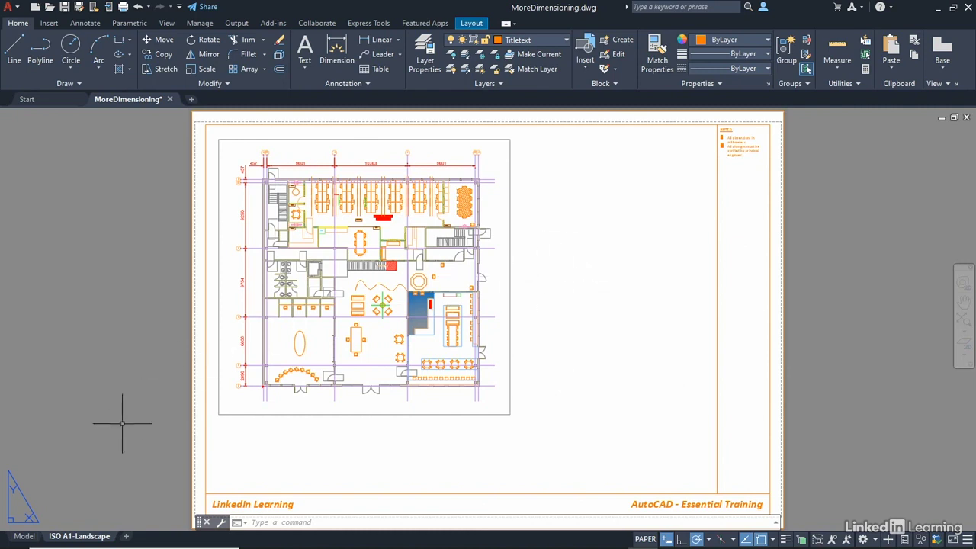
Switch to model space and open the text properties of the horizontal dimension between grid lines 1.1 and 2.
click(25, 537)
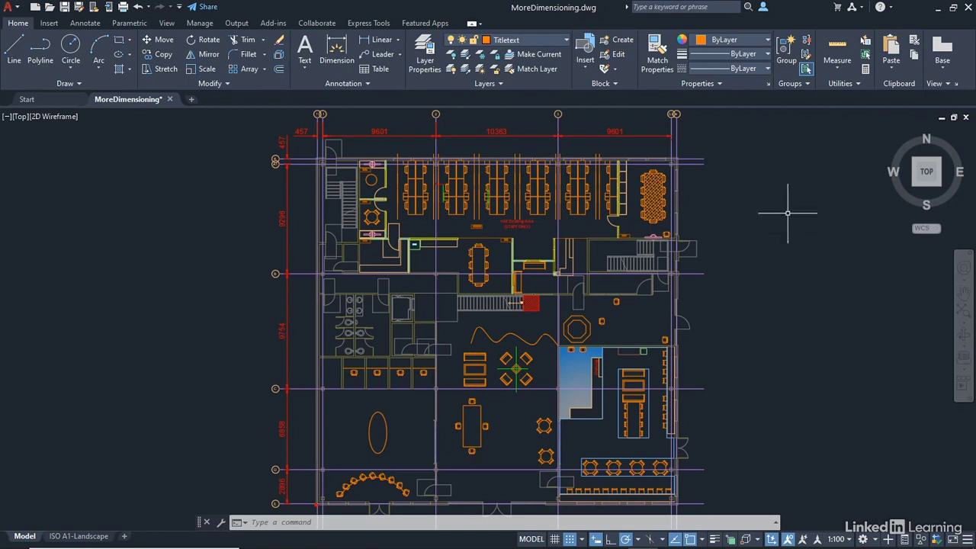
scroll(359, 157, up, 4)
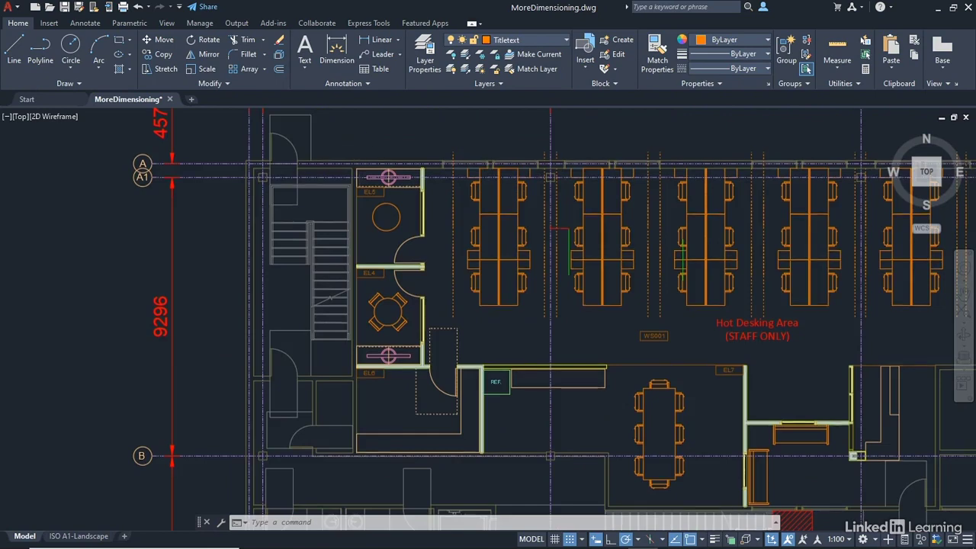
middle_drag(360, 157, 438, 337)
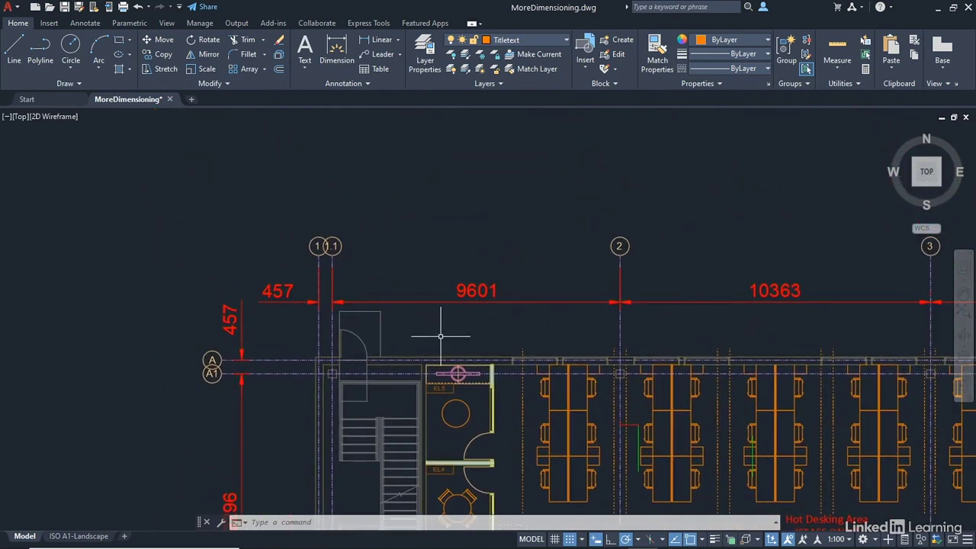
scroll(443, 331, up, 2)
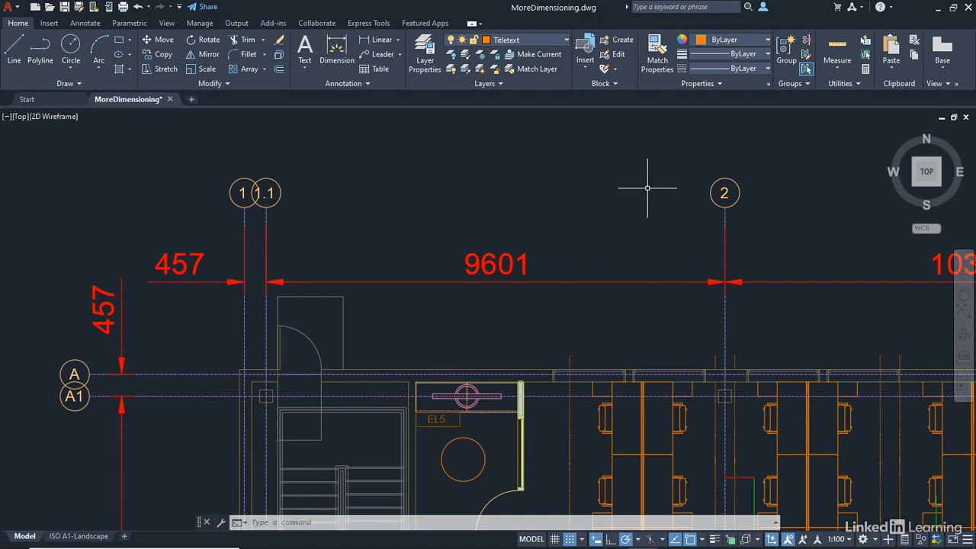
click(492, 252)
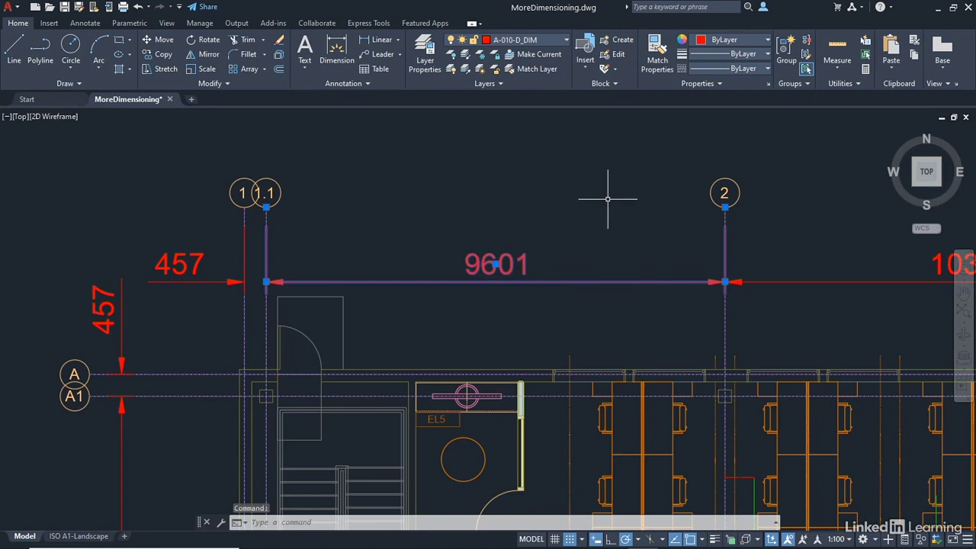
right_click(607, 160)
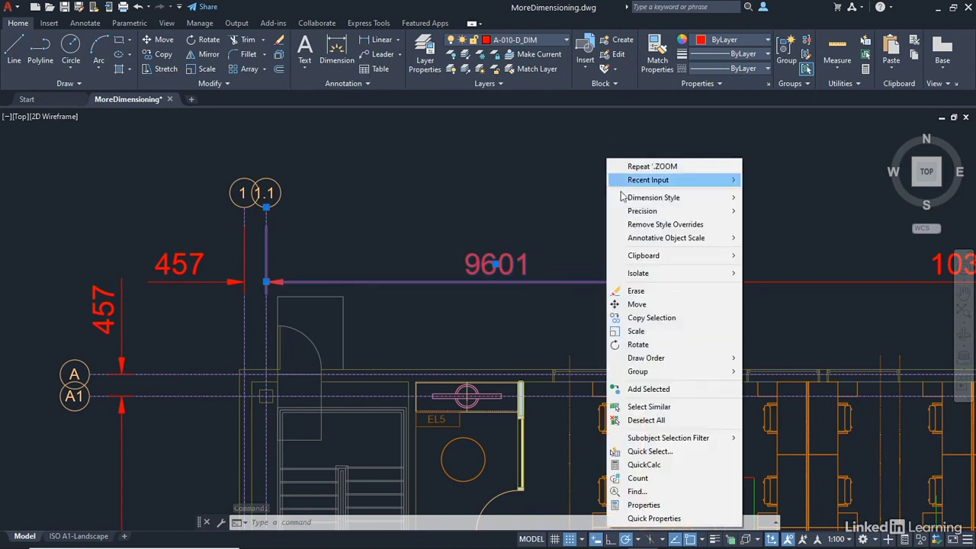
click(644, 505)
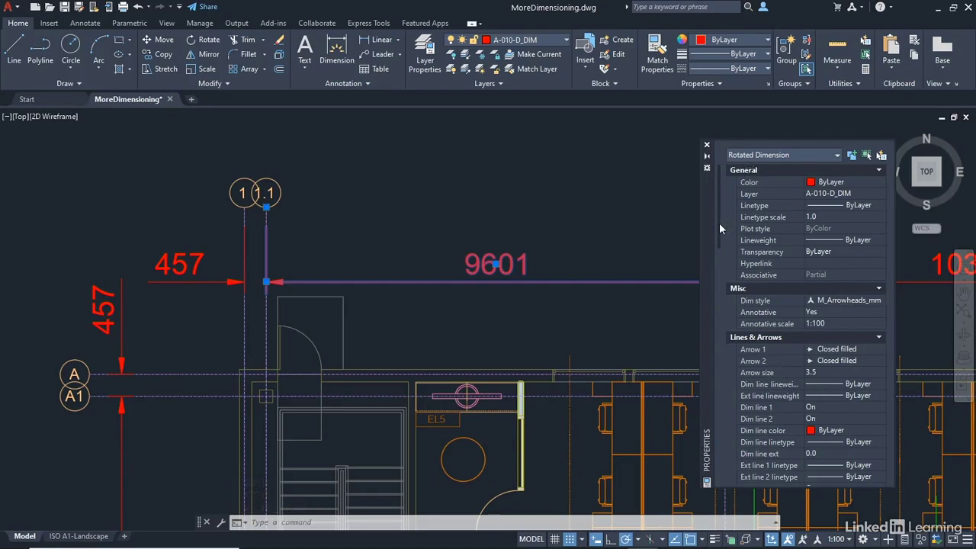
drag(719, 223, 718, 326)
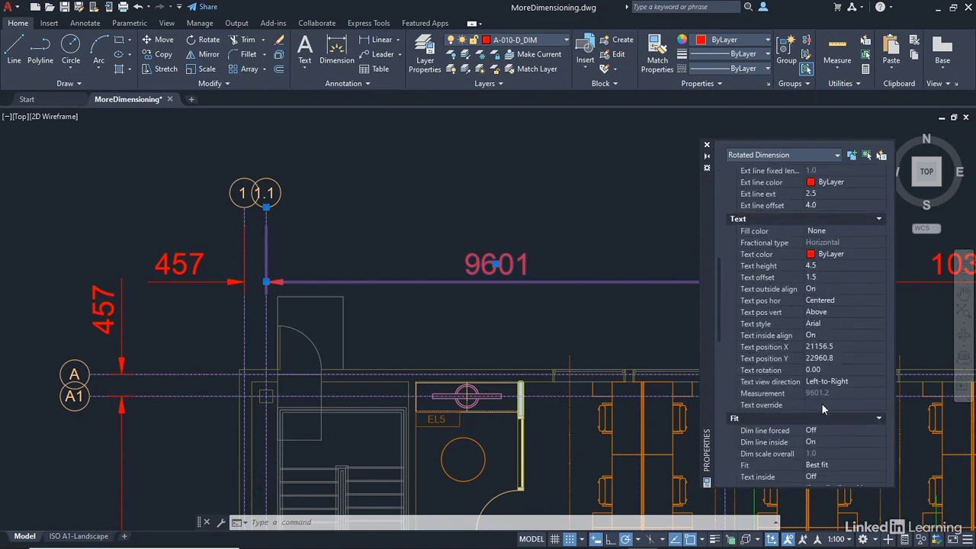
Override the text of the dimension between grid lines 1.1 and 2 with 9600.
click(854, 405)
text(9600)
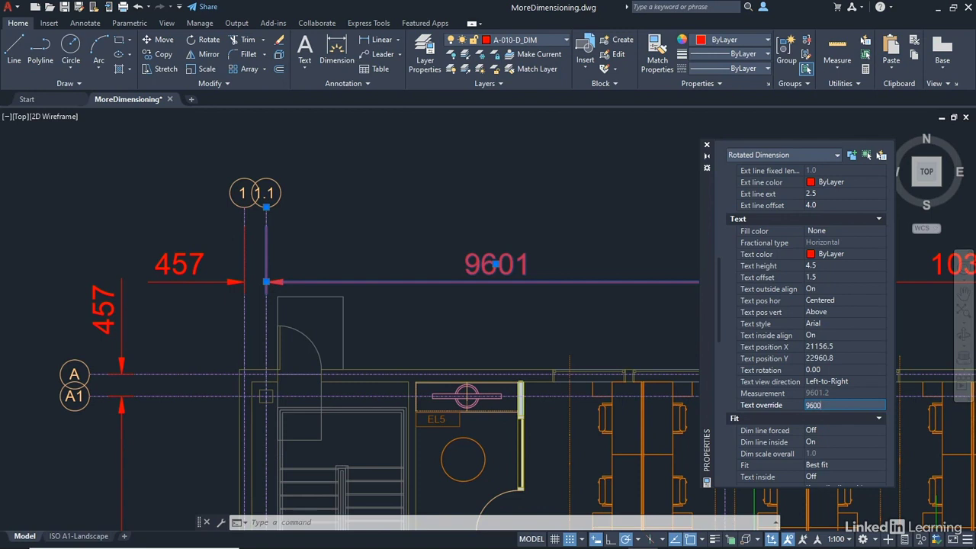
key(Return)
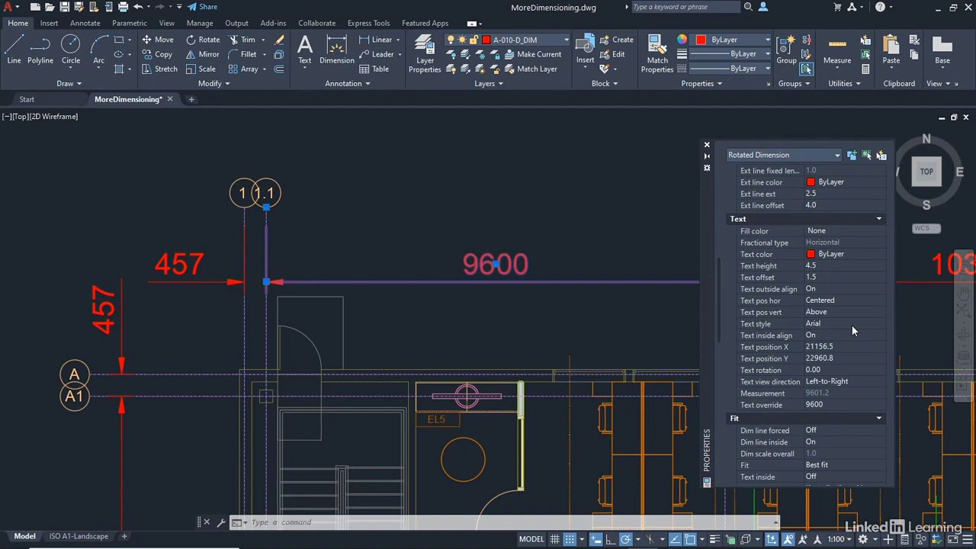
Replace the dimension's text override with <> to restore the measured value.
click(832, 404)
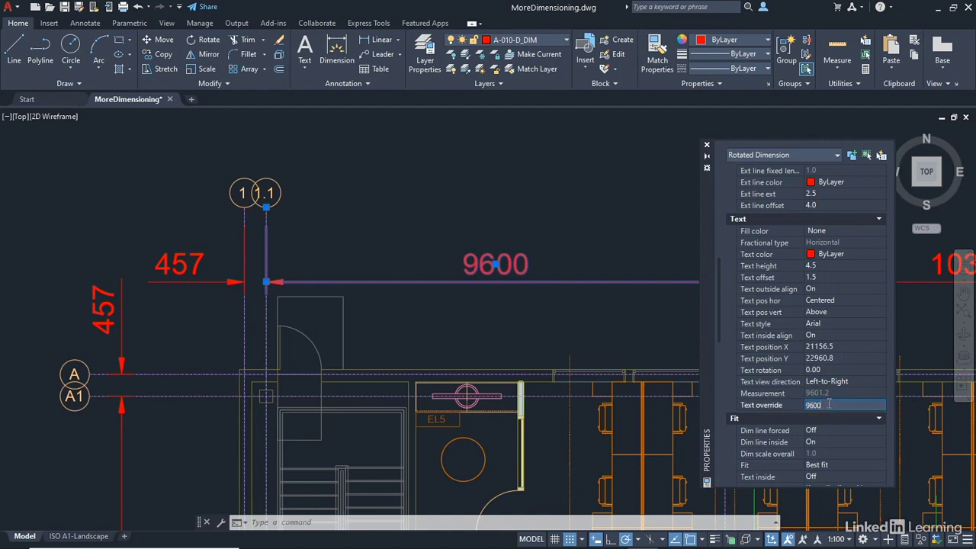
key(BackSpace)
key(BackSpace)
key(BackSpace)
key(BackSpace)
text(<>)
key(Return)
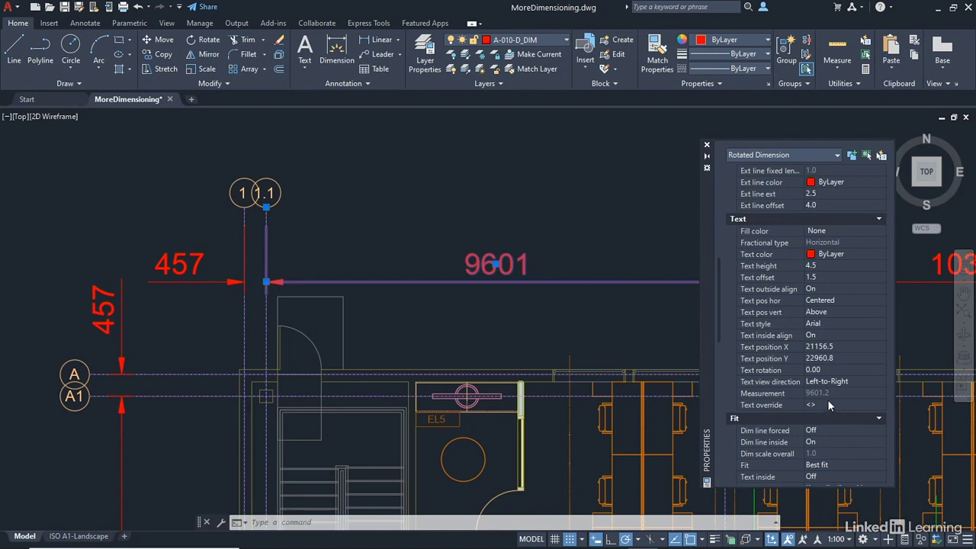
Set the dimension's text override to 9600mm, close its properties and clear the selection.
click(824, 404)
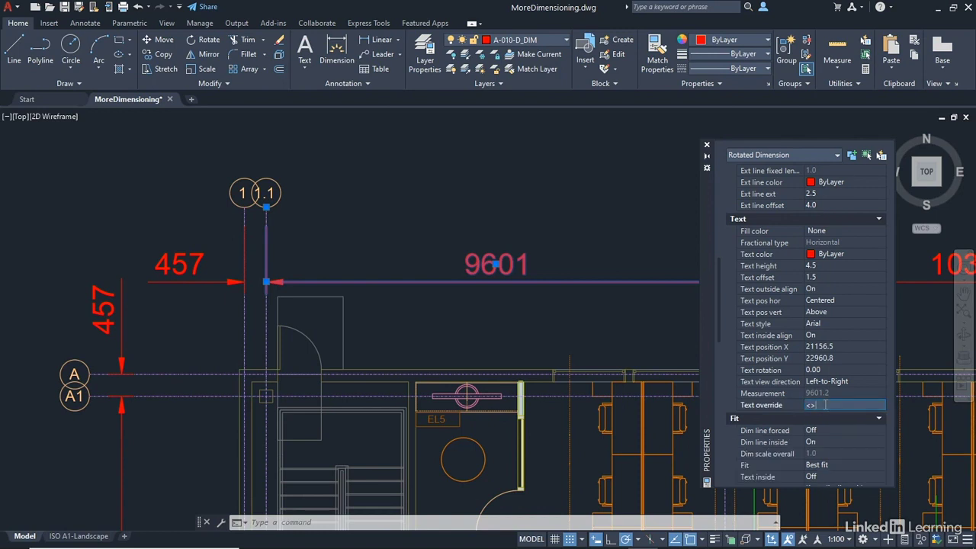
key(BackSpace)
key(BackSpace)
text(9600mm)
key(Return)
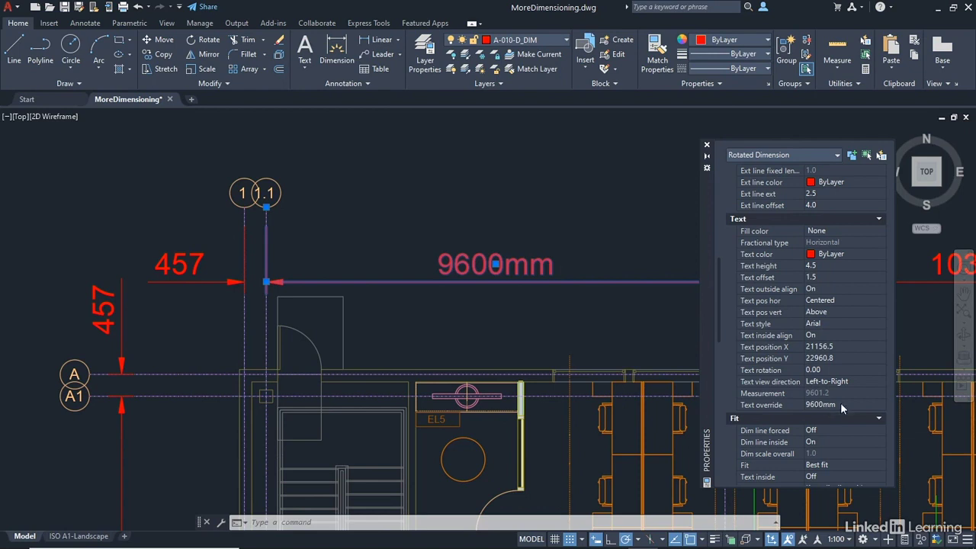
click(707, 145)
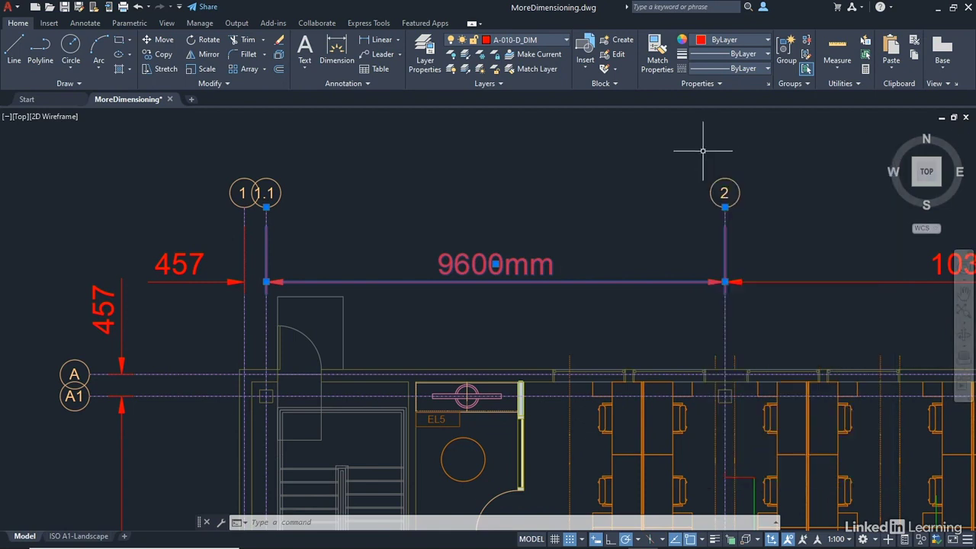
key(Escape)
key(Escape)
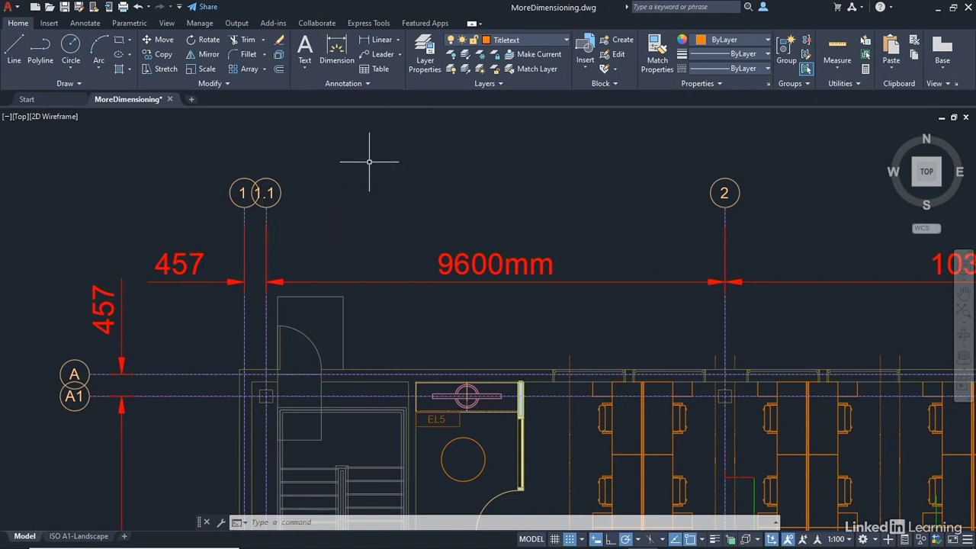
Edit the horizontal 457 dimension beside grid line 1 with DDEDIT, adding "to grid" after its measured value.
text(DD)
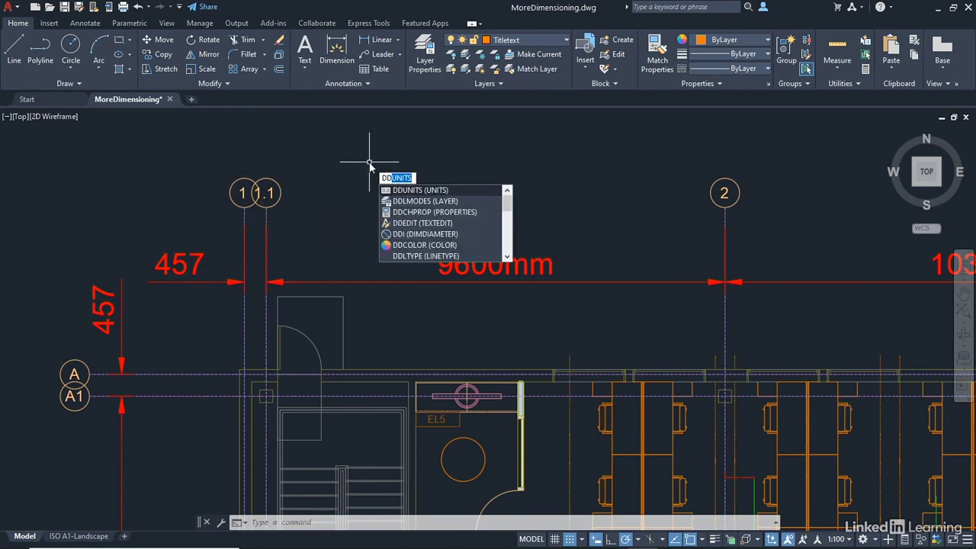
text(EDIT)
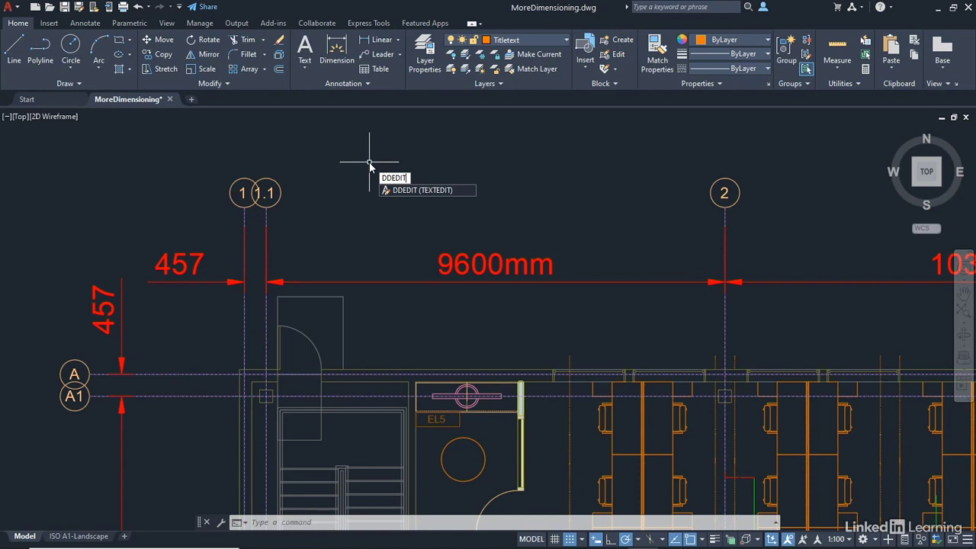
key(Return)
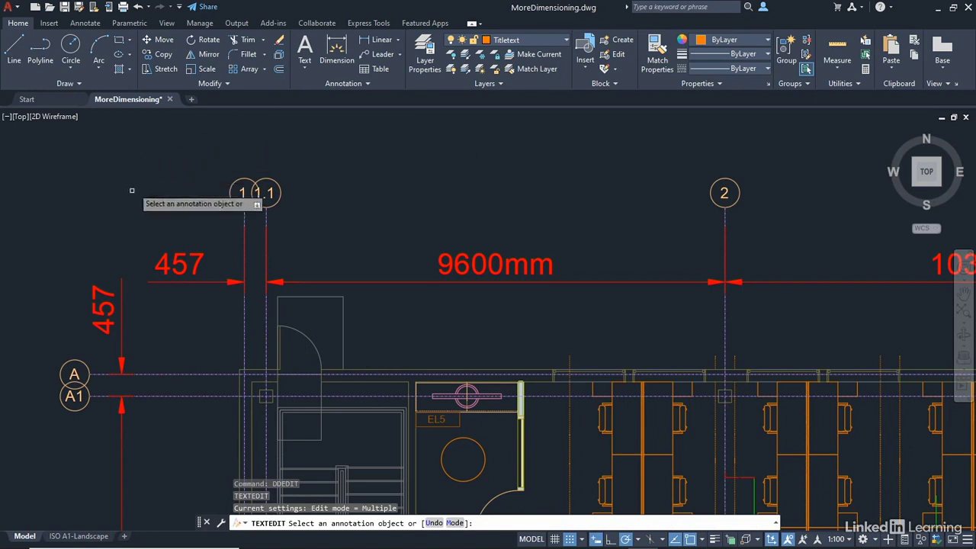
click(186, 249)
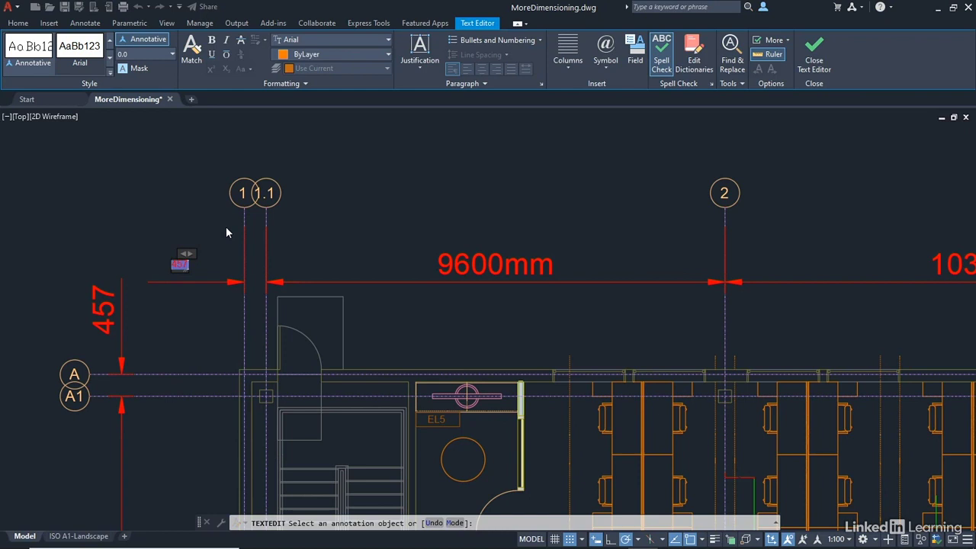
text(ty)
text( gr)
text(id)
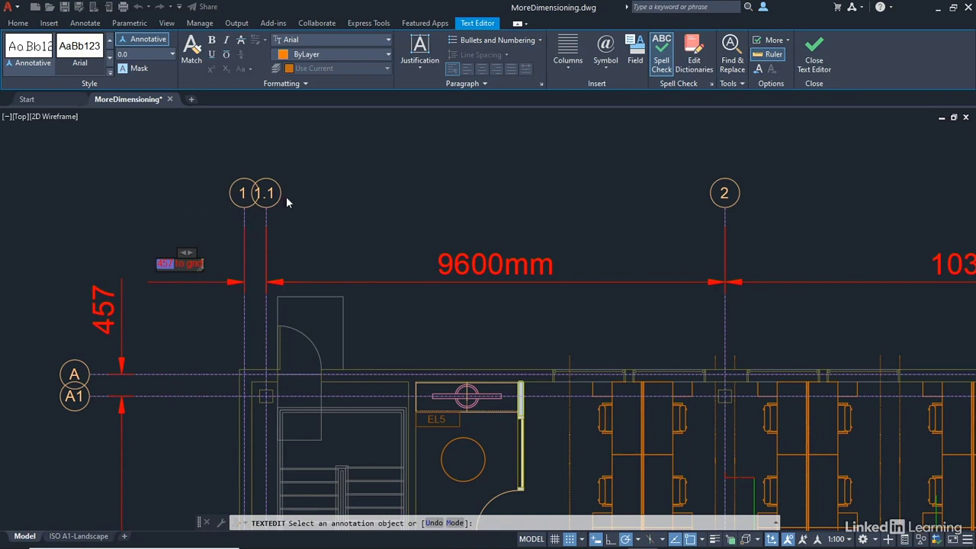
click(814, 53)
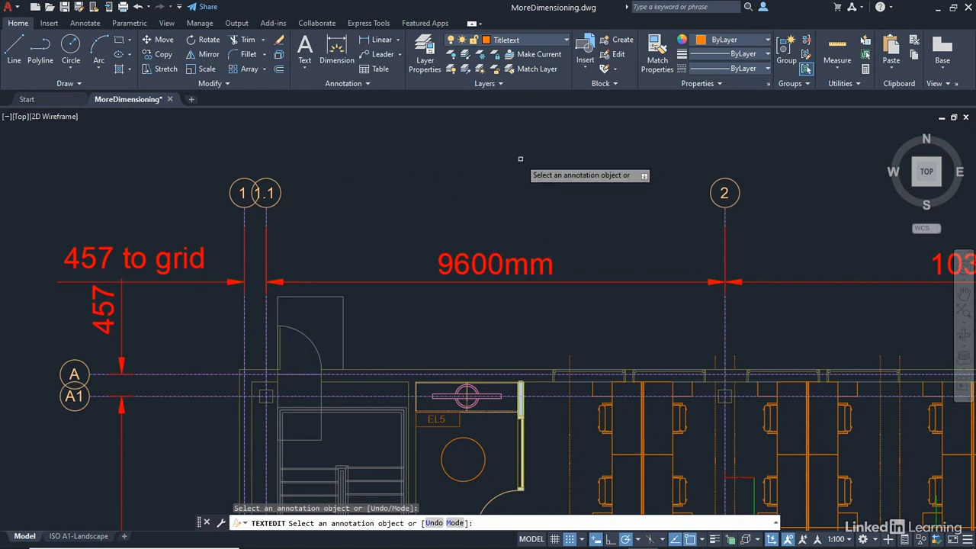
Replace the text of the dimension between grid lines 2 and 3 with 10360mm and end text editing.
middle_drag(618, 183, 388, 168)
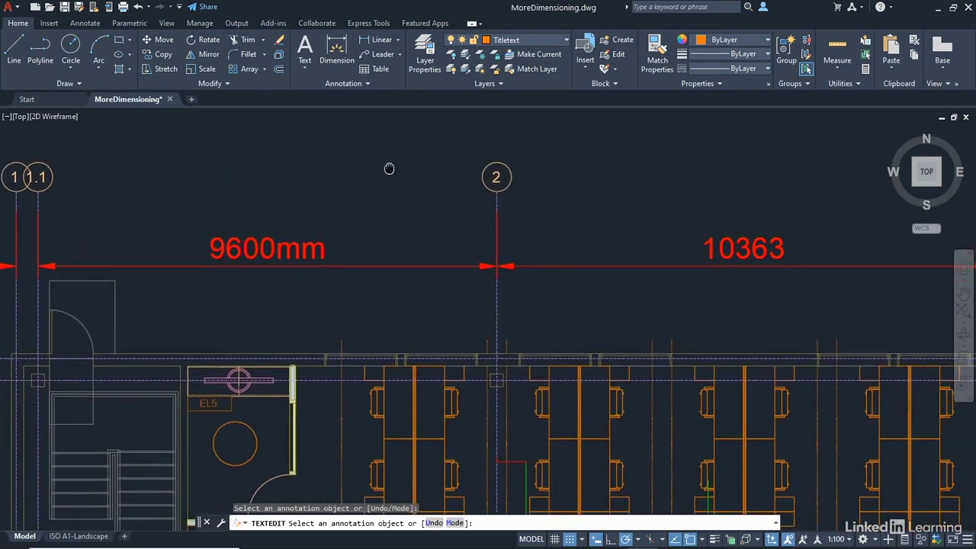
click(765, 230)
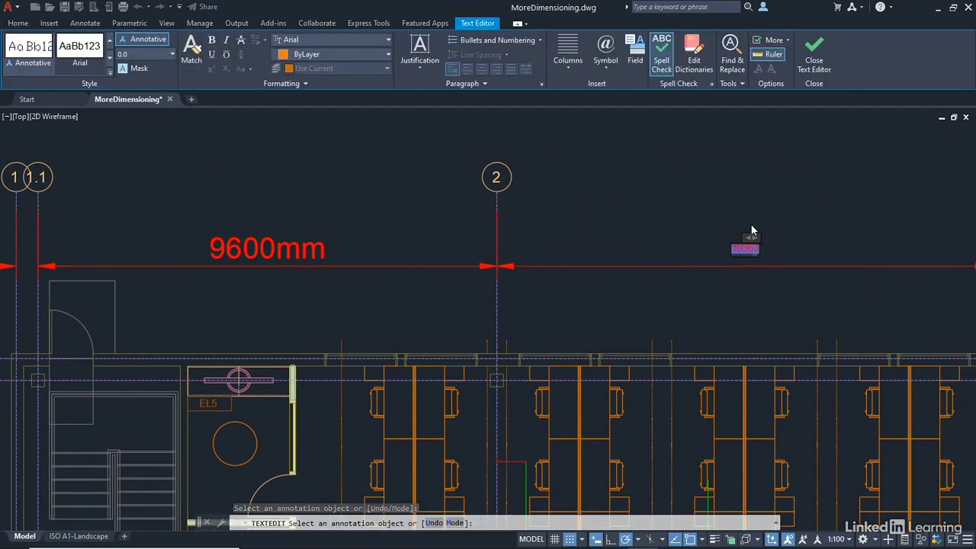
key(Delete)
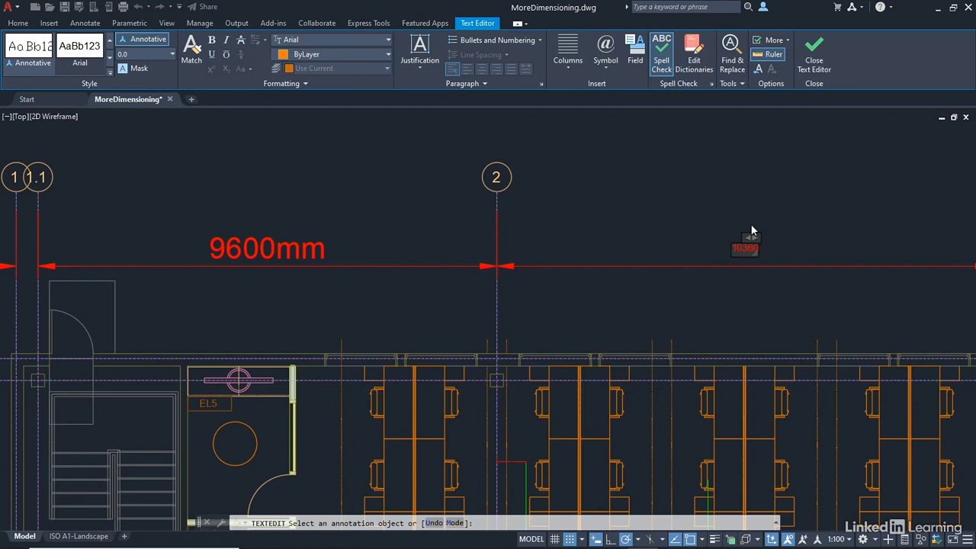
text(mm)
click(813, 68)
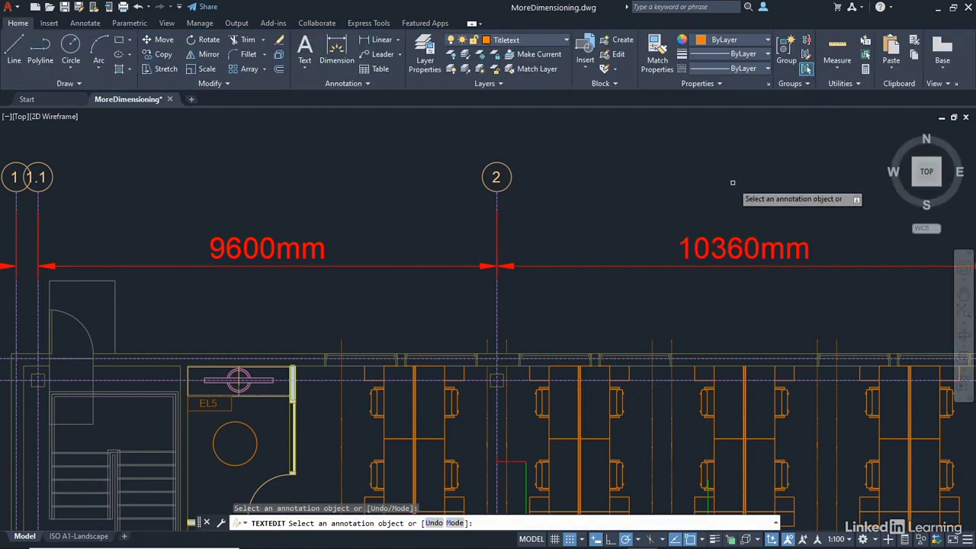
key(Return)
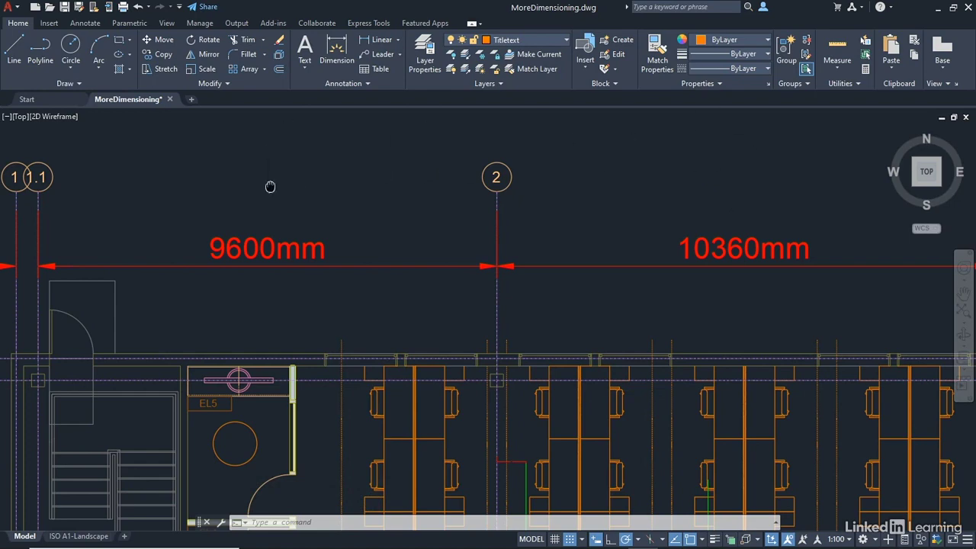
mouse_move(268, 188)
middle_down()
mouse_move(356, 183)
mouse_move(446, 203)
middle_up()
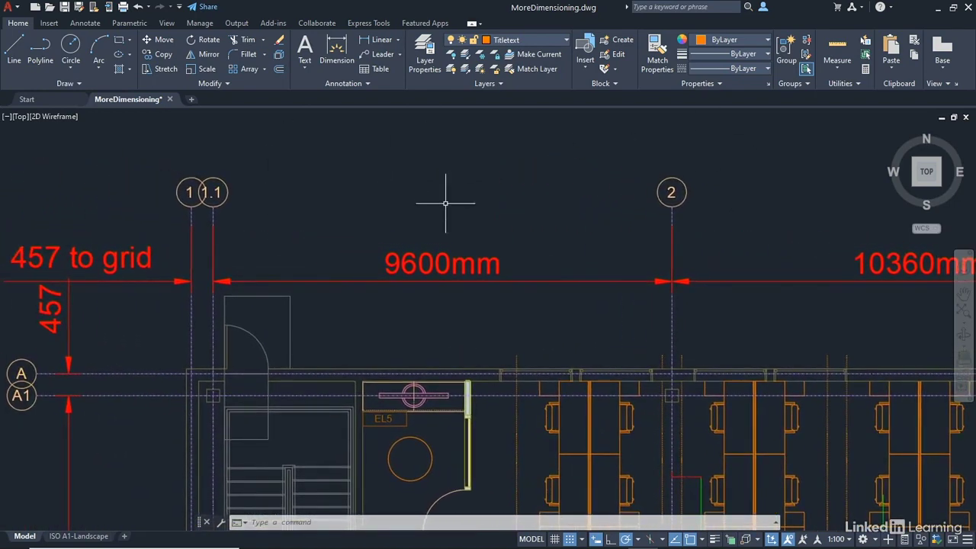